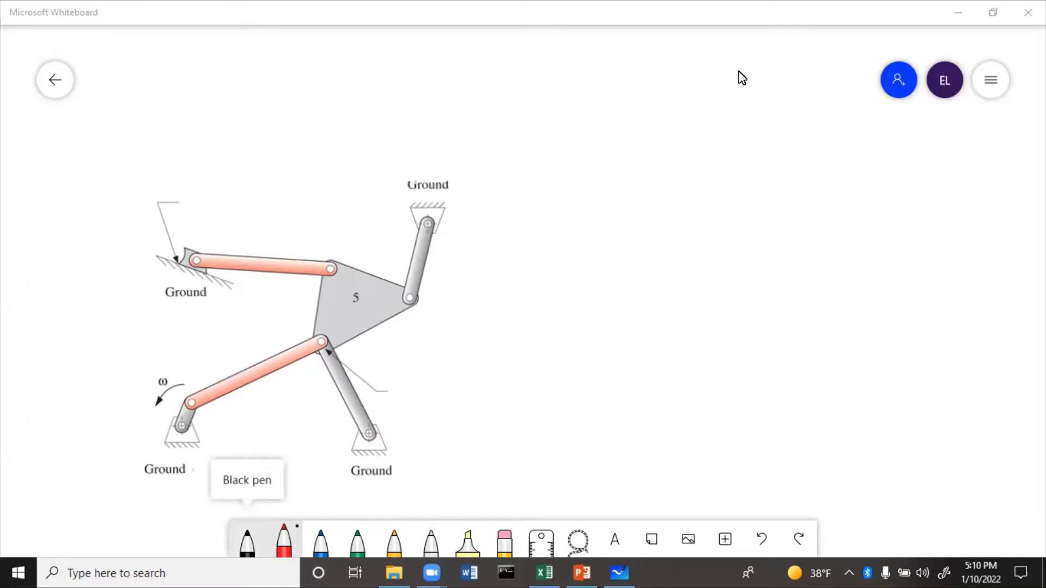
# Step: Draw the ground frame's bottom line, ledge and left wall in black ink
pyautogui.click(247, 542)
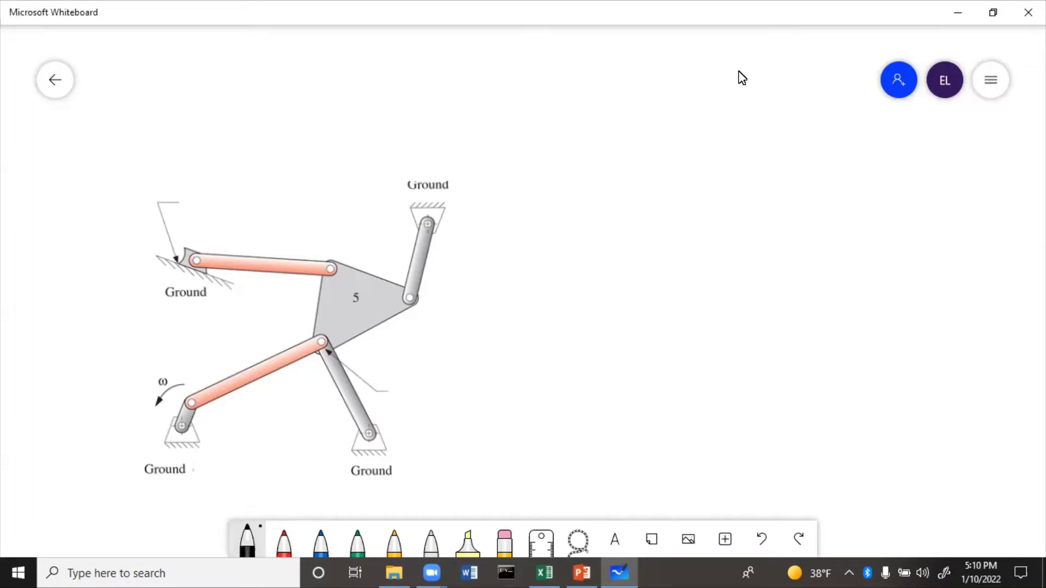
pyautogui.moveTo(166, 441); pyautogui.dragTo(387, 449)
pyautogui.moveTo(232, 284)
pyautogui.mouseDown()
pyautogui.moveTo(229, 322)
pyautogui.moveTo(146, 342)
pyautogui.moveTo(127, 409)
pyautogui.moveTo(136, 441)
pyautogui.moveTo(169, 441)
pyautogui.mouseUp()
# Step: Add hatch marks along the left wall and the bottom ground line
pyautogui.moveTo(140, 344); pyautogui.dragTo(130, 355)
pyautogui.moveTo(136, 362); pyautogui.dragTo(117, 391)
pyautogui.moveTo(125, 411); pyautogui.dragTo(116, 444)
pyautogui.moveTo(157, 443)
pyautogui.mouseDown()
pyautogui.moveTo(149, 450)
pyautogui.moveTo(188, 450)
pyautogui.mouseUp()
pyautogui.moveTo(218, 445)
pyautogui.mouseDown()
pyautogui.moveTo(211, 451)
pyautogui.moveTo(229, 454)
pyautogui.mouseUp()
pyautogui.moveTo(256, 448)
pyautogui.mouseDown()
pyautogui.moveTo(248, 456)
pyautogui.moveTo(275, 455)
pyautogui.mouseUp()
pyautogui.moveTo(304, 449); pyautogui.dragTo(296, 457)
pyautogui.moveTo(330, 452)
pyautogui.mouseDown()
pyautogui.moveTo(320, 458)
pyautogui.moveTo(336, 458)
pyautogui.mouseUp()
pyautogui.moveTo(357, 450); pyautogui.dragTo(348, 461)
# Step: Hatch the upper ledge and short wall, and write 1 below the ground line
pyautogui.moveTo(162, 326)
pyautogui.mouseDown()
pyautogui.moveTo(153, 335)
pyautogui.moveTo(169, 336)
pyautogui.mouseUp()
pyautogui.moveTo(199, 327); pyautogui.dragTo(189, 336)
pyautogui.moveTo(212, 327)
pyautogui.mouseDown()
pyautogui.moveTo(203, 333)
pyautogui.moveTo(222, 324)
pyautogui.mouseUp()
pyautogui.moveTo(237, 306)
pyautogui.mouseDown()
pyautogui.moveTo(227, 314)
pyautogui.moveTo(225, 301)
pyautogui.mouseUp()
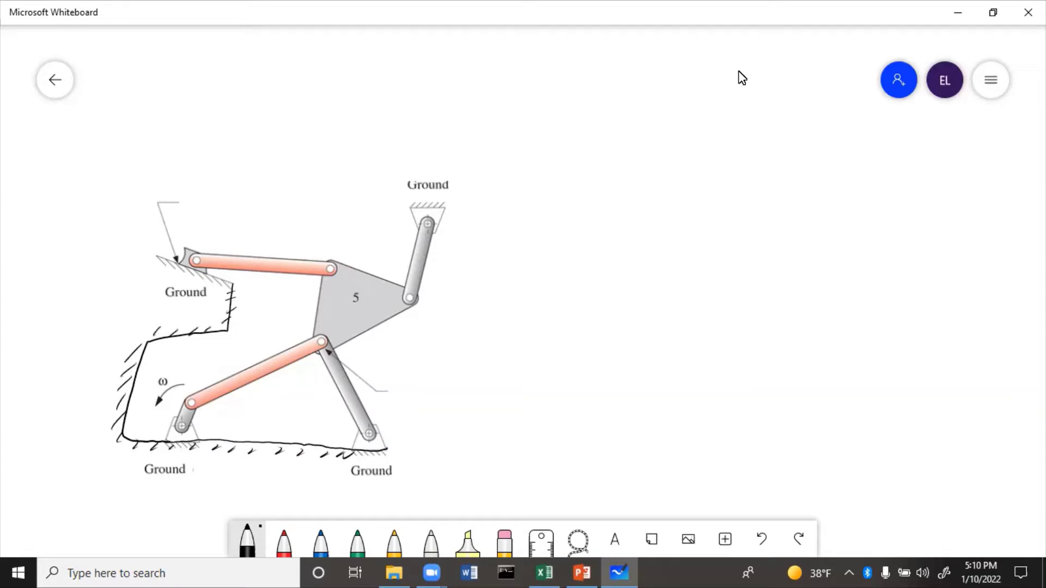
pyautogui.moveTo(233, 466); pyautogui.dragTo(237, 477)
pyautogui.moveTo(232, 478); pyautogui.dragTo(243, 477)
# Step: Write link numbers 2 through 8 beside the crank, links, plate and slider
pyautogui.moveTo(194, 416); pyautogui.dragTo(203, 424)
pyautogui.moveTo(261, 383); pyautogui.dragTo(262, 392)
pyautogui.moveTo(369, 402); pyautogui.dragTo(375, 407)
pyautogui.moveTo(374, 404); pyautogui.dragTo(372, 414)
pyautogui.moveTo(354, 297); pyautogui.dragTo(352, 305)
pyautogui.moveTo(188, 235); pyautogui.dragTo(183, 241)
pyautogui.moveTo(258, 245); pyautogui.dragTo(264, 253)
pyautogui.moveTo(435, 256); pyautogui.dragTo(435, 261)
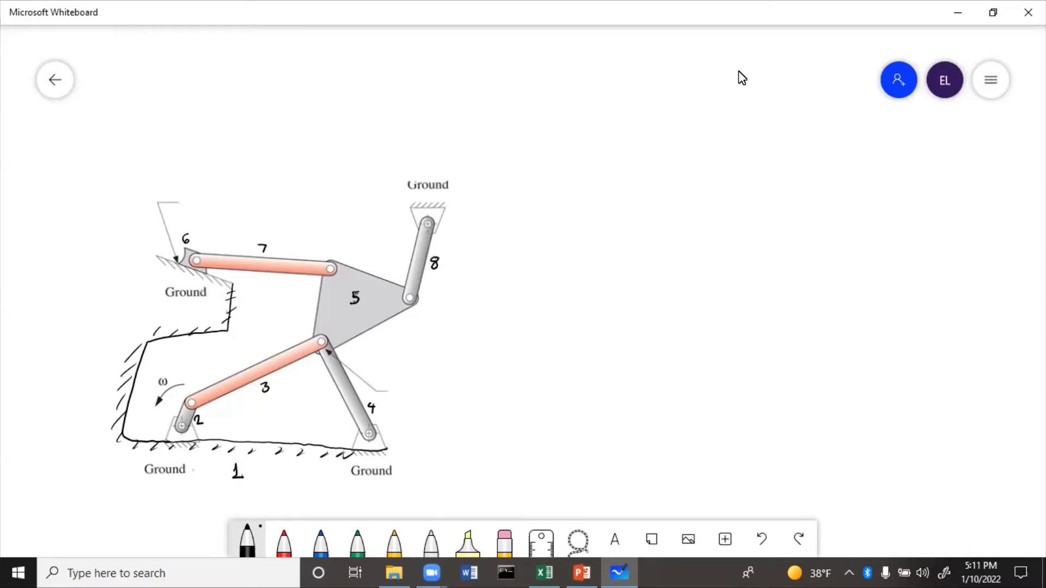
# Step: Draw and hatch the right ground wall, then write l = 8 at top left
pyautogui.moveTo(442, 207)
pyautogui.mouseDown()
pyautogui.moveTo(464, 237)
pyautogui.moveTo(446, 424)
pyautogui.moveTo(384, 451)
pyautogui.moveTo(404, 454)
pyautogui.mouseUp()
pyautogui.moveTo(423, 441); pyautogui.dragTo(415, 452)
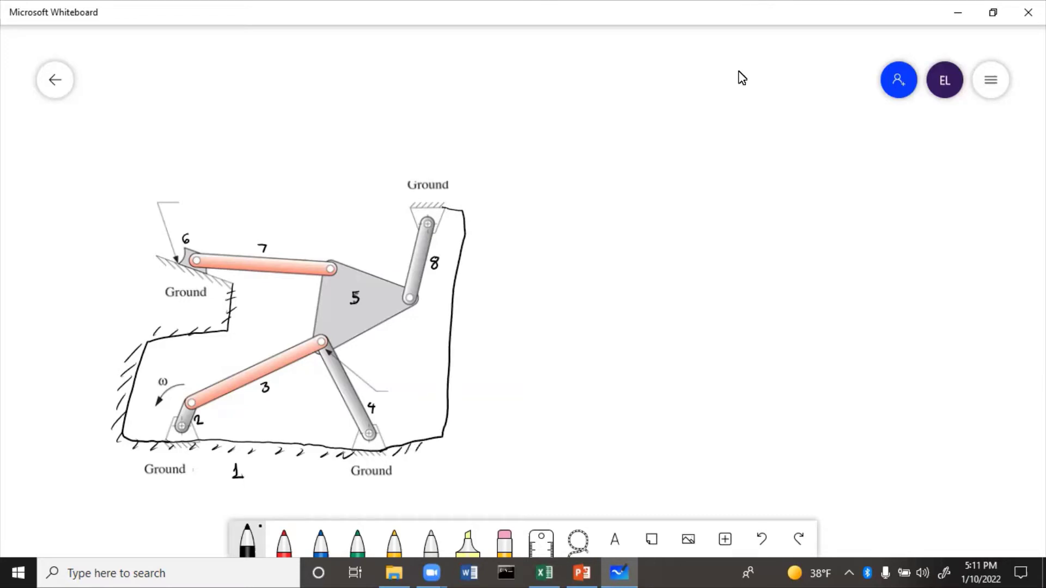
pyautogui.moveTo(471, 225); pyautogui.dragTo(462, 236)
pyautogui.moveTo(471, 239); pyautogui.dragTo(455, 281)
pyautogui.moveTo(464, 286); pyautogui.dragTo(453, 307)
pyautogui.moveTo(463, 317); pyautogui.dragTo(451, 337)
pyautogui.moveTo(461, 345); pyautogui.dragTo(450, 367)
pyautogui.moveTo(459, 378); pyautogui.dragTo(444, 398)
pyautogui.moveTo(458, 402)
pyautogui.mouseDown()
pyautogui.moveTo(443, 408)
pyautogui.moveTo(444, 423)
pyautogui.mouseUp()
pyautogui.moveTo(456, 430); pyautogui.dragTo(444, 446)
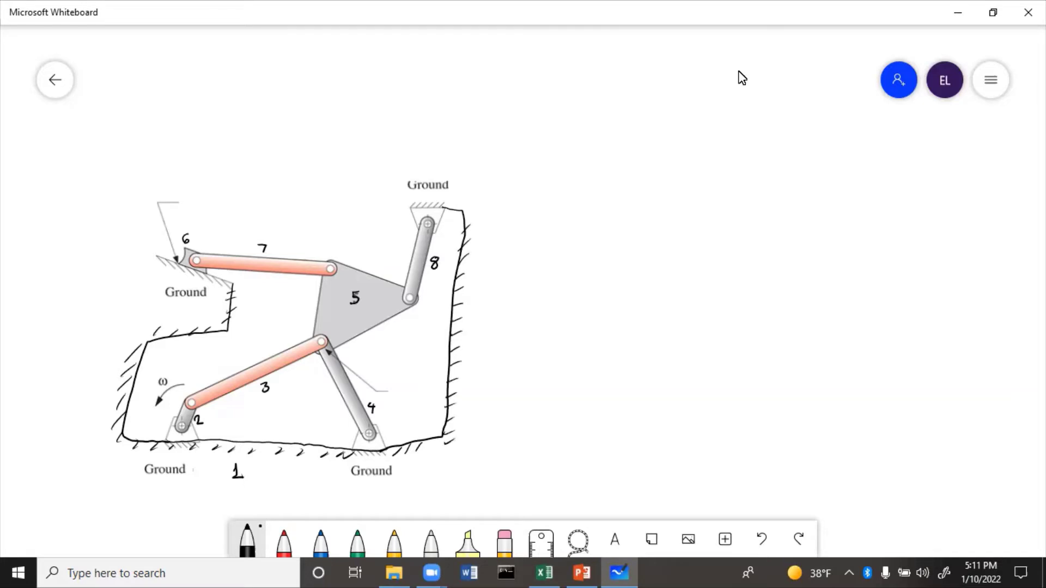
pyautogui.moveTo(134, 109)
pyautogui.mouseDown()
pyautogui.moveTo(131, 124)
pyautogui.moveTo(164, 115)
pyautogui.mouseUp()
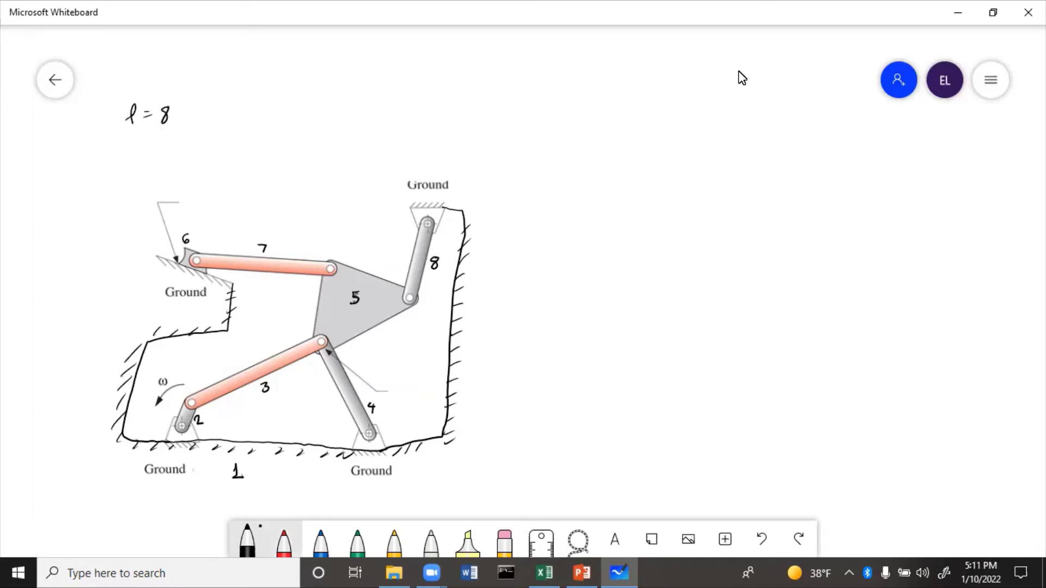
# Step: Write 'slider' beside link 6 in black ink
pyautogui.click(284, 542)
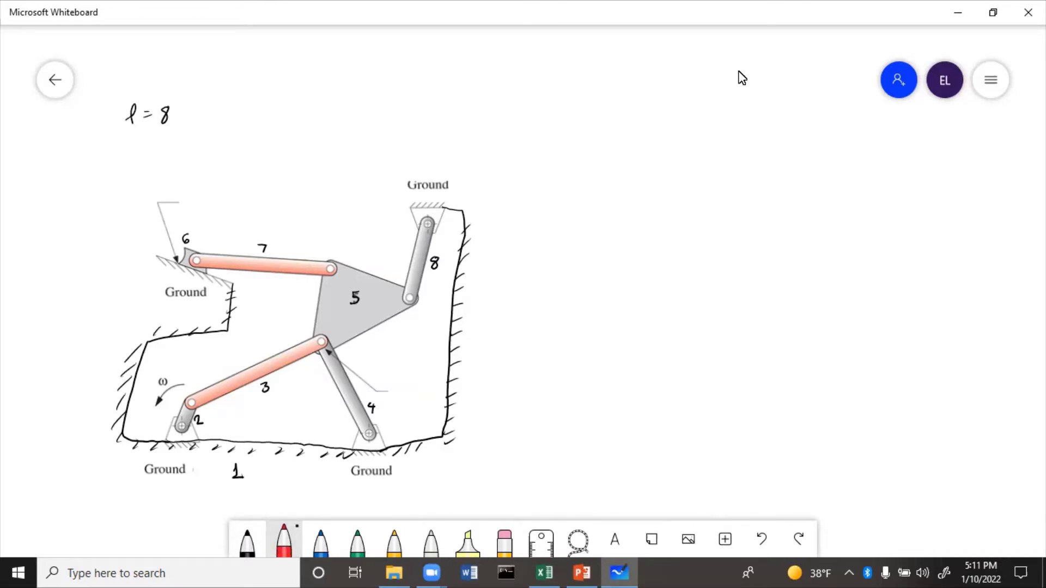
pyautogui.click(247, 542)
pyautogui.moveTo(188, 195)
pyautogui.mouseDown()
pyautogui.moveTo(182, 207)
pyautogui.moveTo(229, 196)
pyautogui.mouseUp()
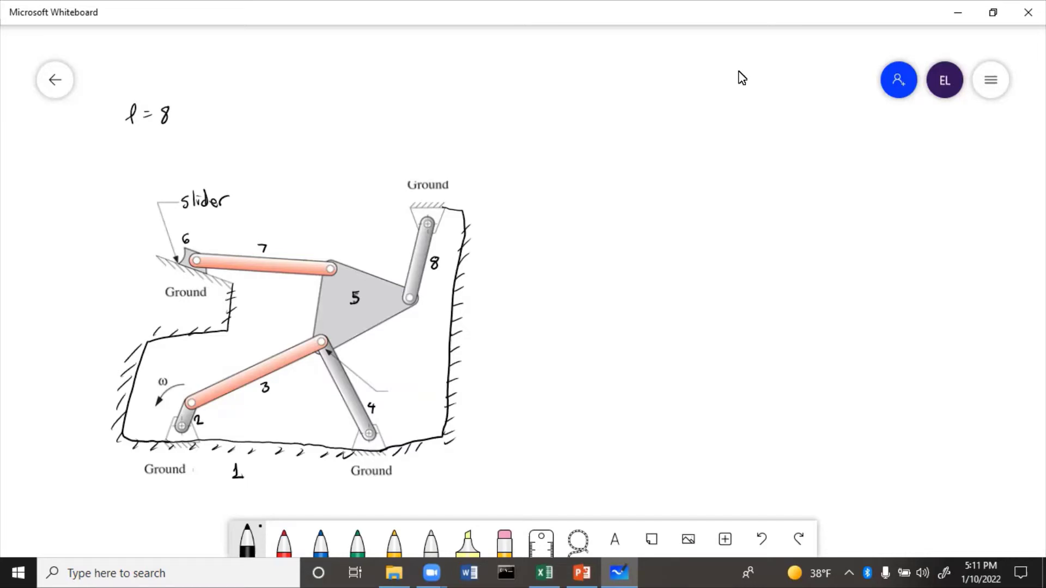
# Step: Circle the joint of links 3, 4 and 5 in yellow and label it 'mult joint'
pyautogui.click(393, 542)
pyautogui.moveTo(314, 324)
pyautogui.mouseDown()
pyautogui.moveTo(336, 330)
pyautogui.moveTo(303, 333)
pyautogui.mouseUp()
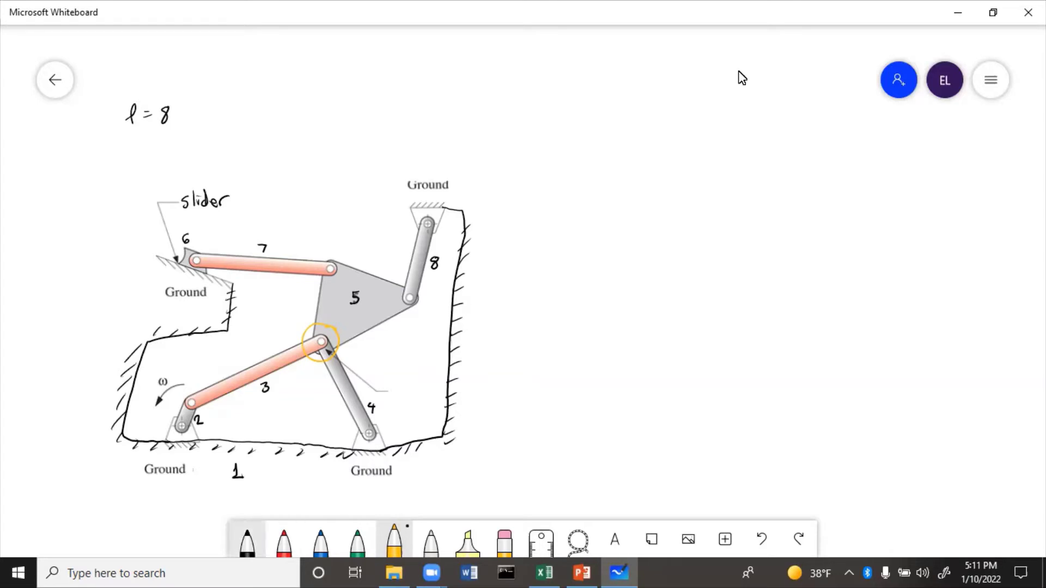
pyautogui.click(247, 541)
pyautogui.moveTo(396, 387)
pyautogui.mouseDown()
pyautogui.moveTo(422, 393)
pyautogui.moveTo(397, 414)
pyautogui.moveTo(412, 408)
pyautogui.mouseUp()
pyautogui.moveTo(415, 408); pyautogui.dragTo(428, 408)
pyautogui.moveTo(423, 402); pyautogui.dragTo(431, 399)
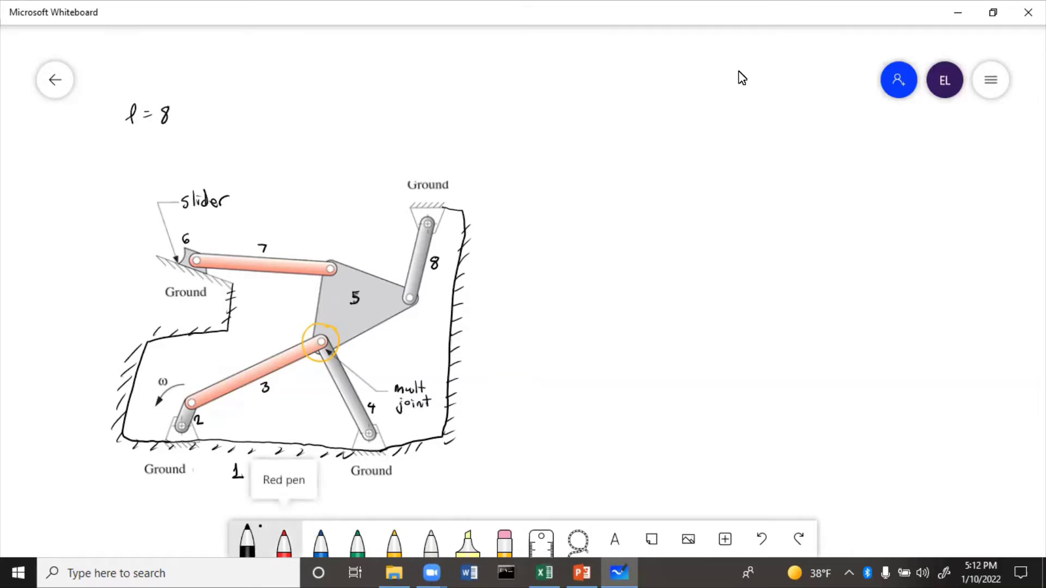
# Step: Number the joints 1 to 10 in red, marking 9,10 at the multiple joint
pyautogui.click(284, 542)
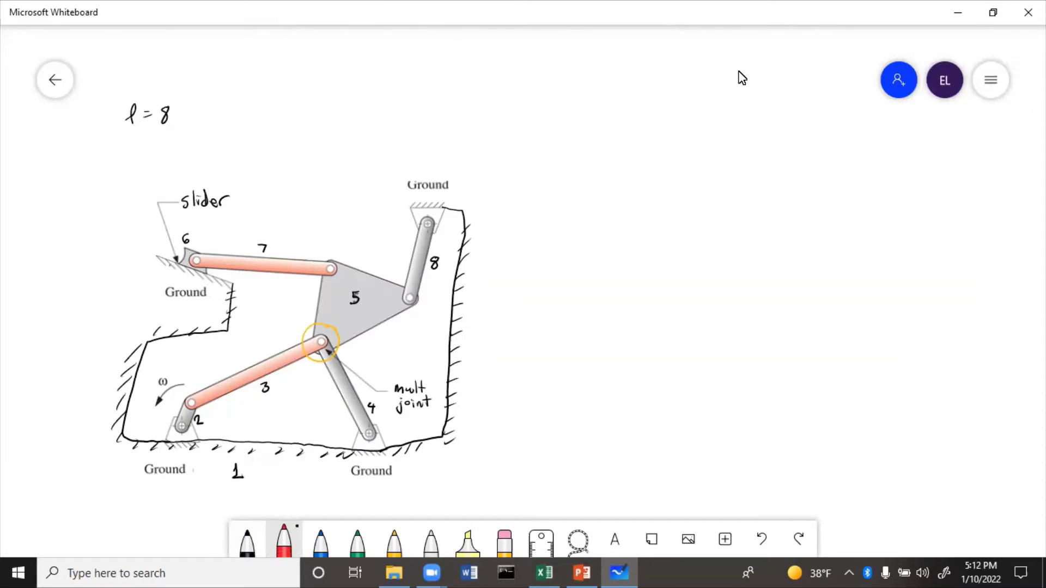
pyautogui.moveTo(169, 267); pyautogui.dragTo(170, 275)
pyautogui.moveTo(200, 245); pyautogui.dragTo(203, 242)
pyautogui.moveTo(326, 250); pyautogui.dragTo(329, 259)
pyautogui.moveTo(408, 220); pyautogui.dragTo(410, 228)
pyautogui.moveTo(424, 292); pyautogui.dragTo(422, 302)
pyautogui.moveTo(166, 419)
pyautogui.mouseDown()
pyautogui.moveTo(161, 428)
pyautogui.moveTo(179, 401)
pyautogui.mouseUp()
pyautogui.moveTo(388, 428); pyautogui.dragTo(387, 429)
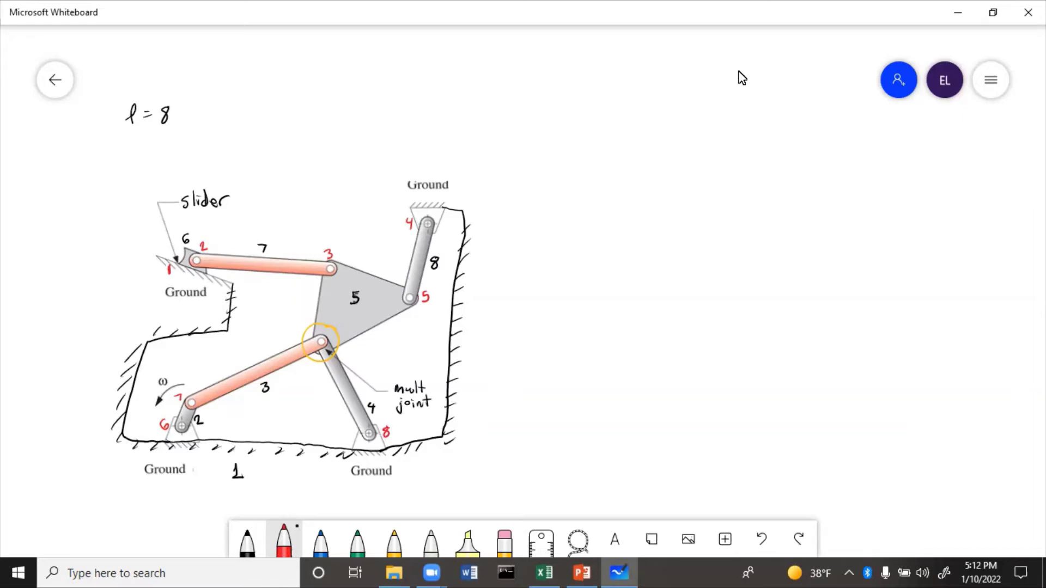
pyautogui.moveTo(348, 349)
pyautogui.mouseDown()
pyautogui.moveTo(346, 357)
pyautogui.moveTo(361, 350)
pyautogui.mouseUp()
# Step: Write j = 10 beneath l = 8
pyautogui.moveTo(129, 143)
pyautogui.mouseDown()
pyautogui.moveTo(124, 162)
pyautogui.moveTo(143, 145)
pyautogui.mouseUp()
pyautogui.moveTo(151, 140)
pyautogui.mouseDown()
pyautogui.moveTo(150, 152)
pyautogui.moveTo(160, 141)
pyautogui.mouseUp()
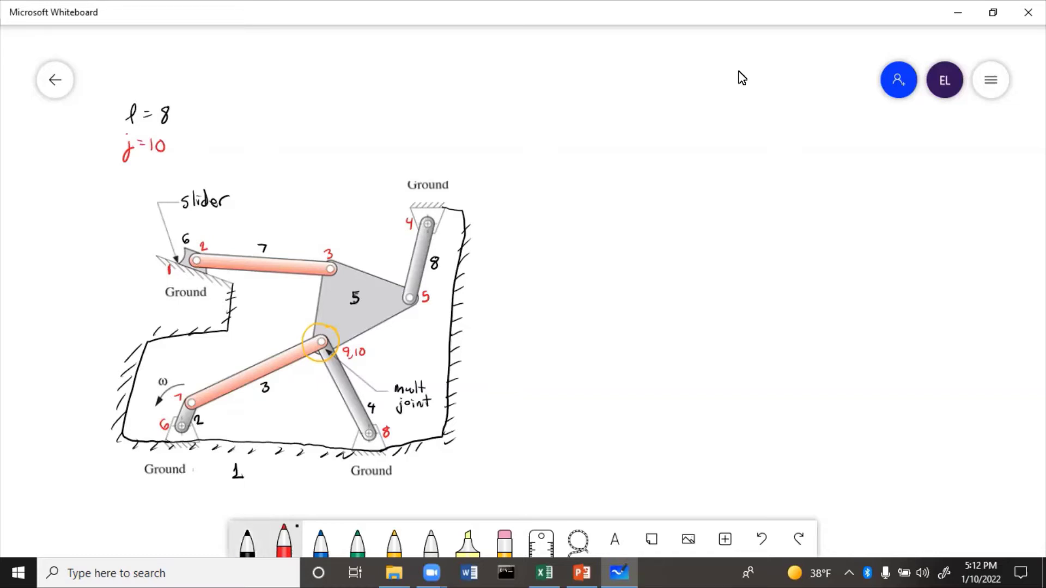
pyautogui.click(247, 539)
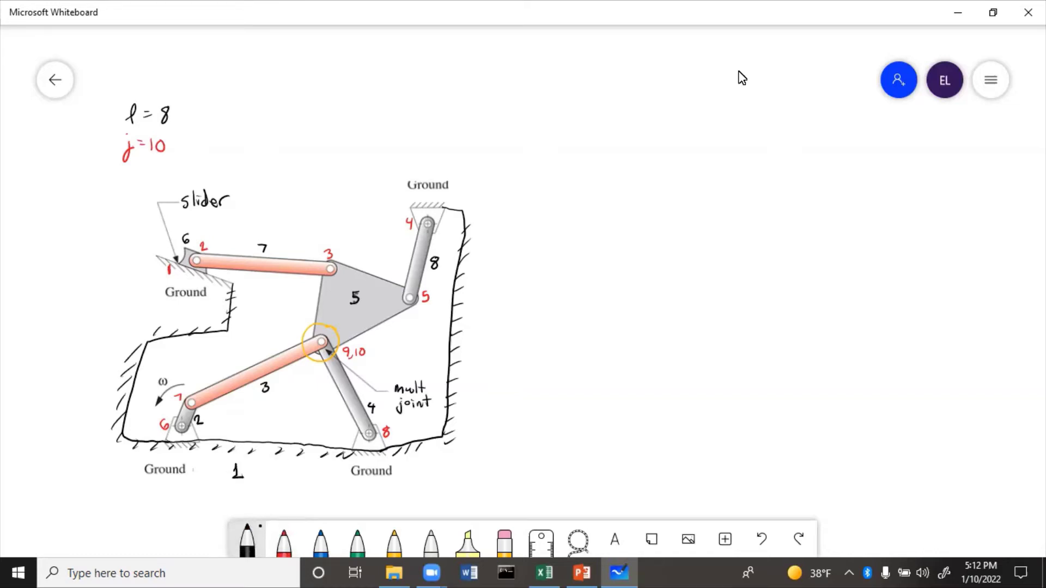
# Step: Handwrite L = j − l + 1, then 10 − 8 + 1, and the result 3
pyautogui.moveTo(235, 98)
pyautogui.mouseDown()
pyautogui.moveTo(266, 123)
pyautogui.moveTo(285, 101)
pyautogui.mouseUp()
pyautogui.moveTo(297, 90)
pyautogui.mouseDown()
pyautogui.moveTo(294, 106)
pyautogui.moveTo(309, 109)
pyautogui.mouseUp()
pyautogui.moveTo(306, 103); pyautogui.dragTo(324, 111)
pyautogui.moveTo(267, 135)
pyautogui.mouseDown()
pyautogui.moveTo(267, 147)
pyautogui.moveTo(305, 132)
pyautogui.moveTo(317, 139)
pyautogui.mouseUp()
pyautogui.moveTo(314, 135); pyautogui.dragTo(329, 144)
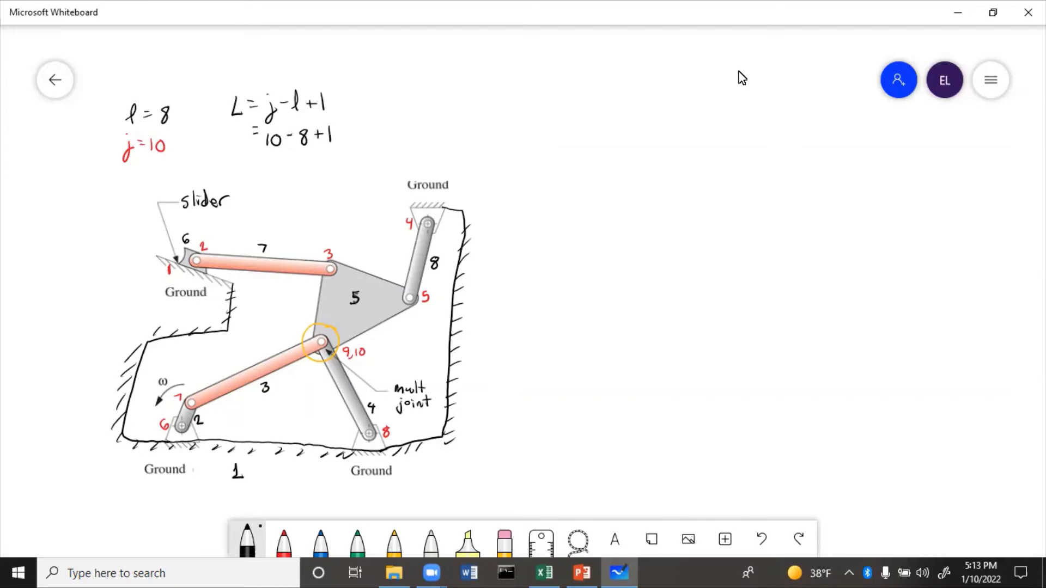
pyautogui.moveTo(271, 158)
pyautogui.mouseDown()
pyautogui.moveTo(281, 161)
pyautogui.moveTo(274, 177)
pyautogui.mouseUp()
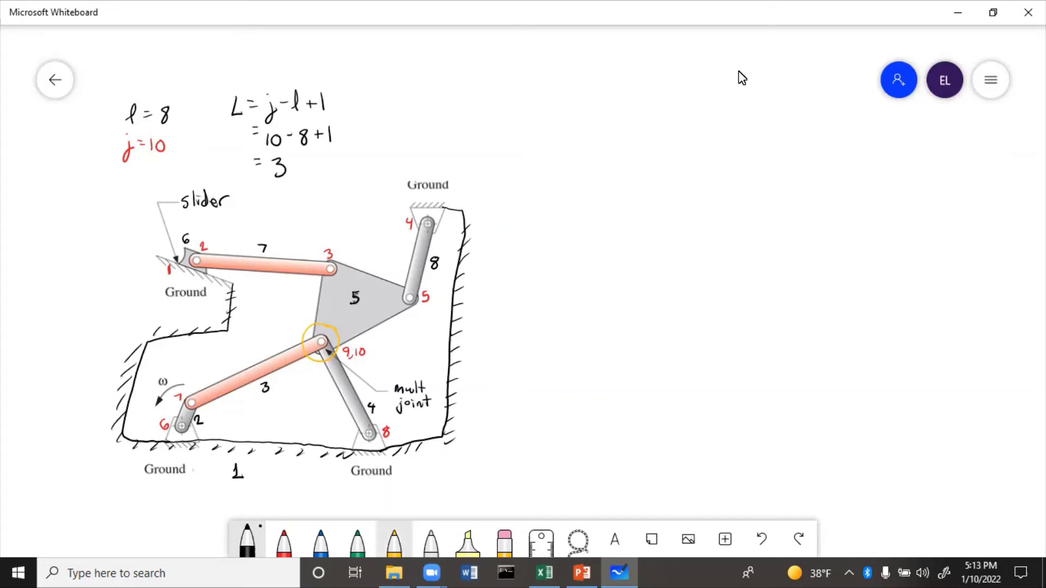
# Step: Trace a yellow loop from joint 6 to joint 8 around links 2, 3 and 4
pyautogui.click(394, 541)
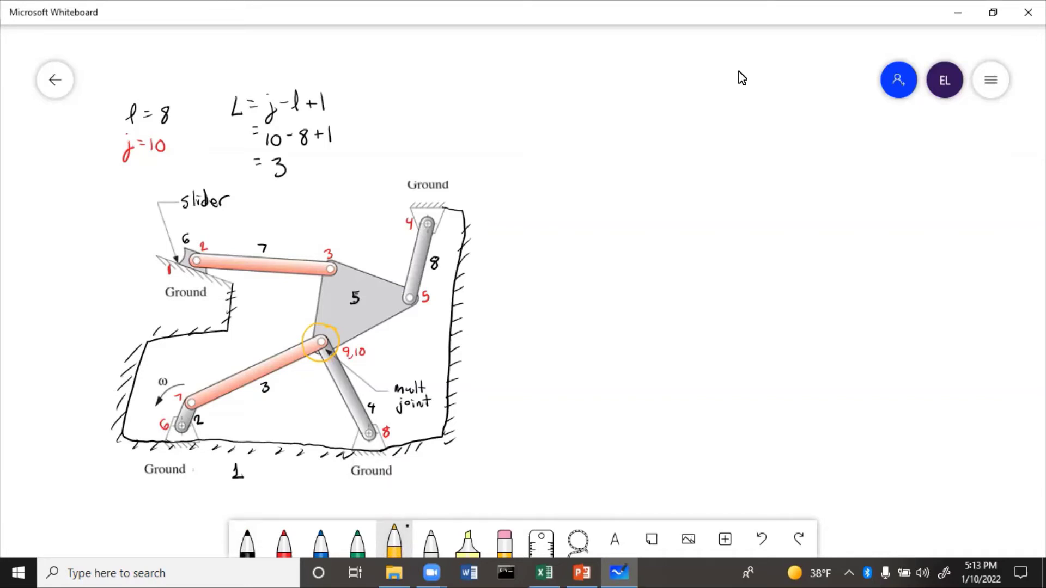
pyautogui.moveTo(190, 426)
pyautogui.mouseDown()
pyautogui.moveTo(361, 432)
pyautogui.moveTo(329, 347)
pyautogui.moveTo(194, 392)
pyautogui.mouseUp()
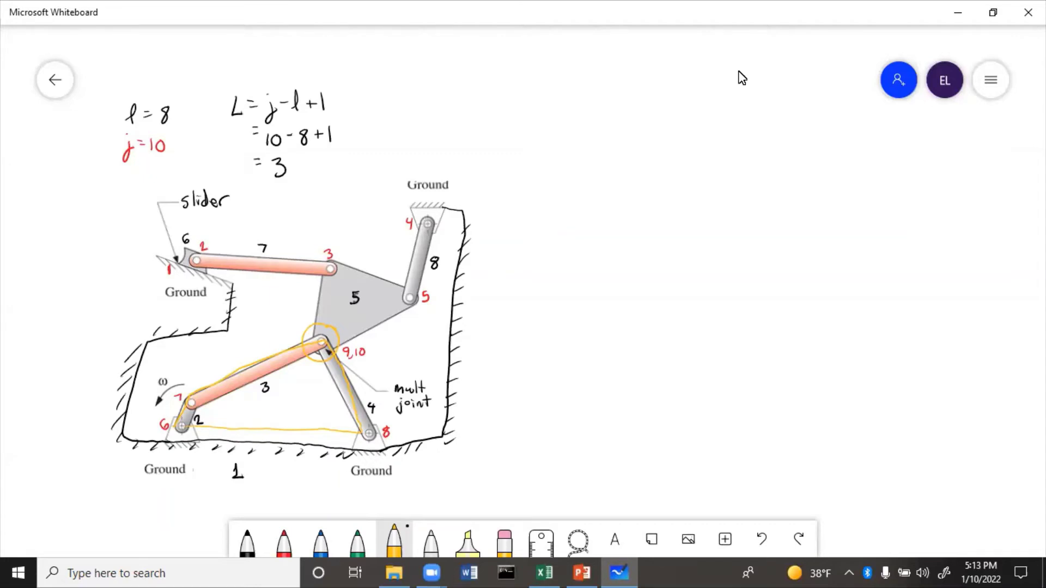
# Step: Trace a green loop from joint 9,10 down link 4, through joint 5 and up link 8
pyautogui.click(357, 542)
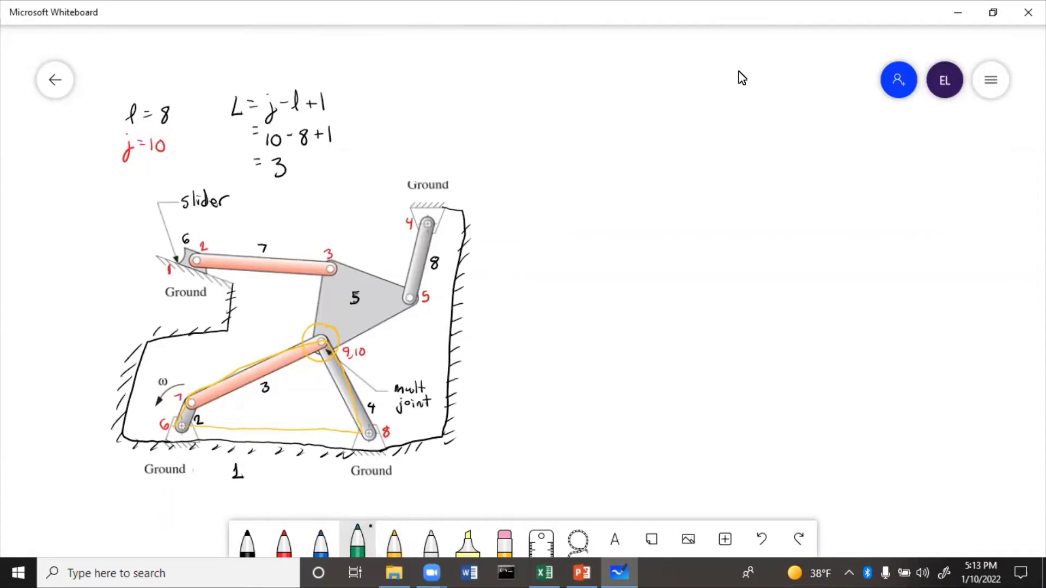
pyautogui.moveTo(323, 341); pyautogui.dragTo(367, 431)
pyautogui.moveTo(325, 342)
pyautogui.mouseDown()
pyautogui.moveTo(412, 300)
pyautogui.moveTo(430, 221)
pyautogui.moveTo(460, 212)
pyautogui.moveTo(439, 433)
pyautogui.moveTo(371, 434)
pyautogui.mouseUp()
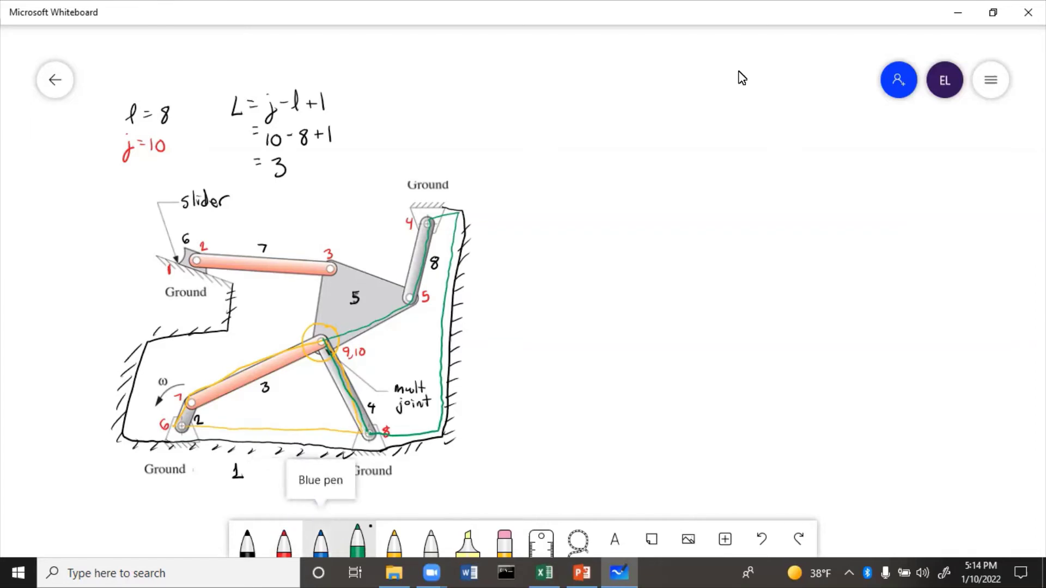
# Step: Draw the blue loop through link 7, link 3 and the slider, erasing stray blue strokes
pyautogui.click(321, 542)
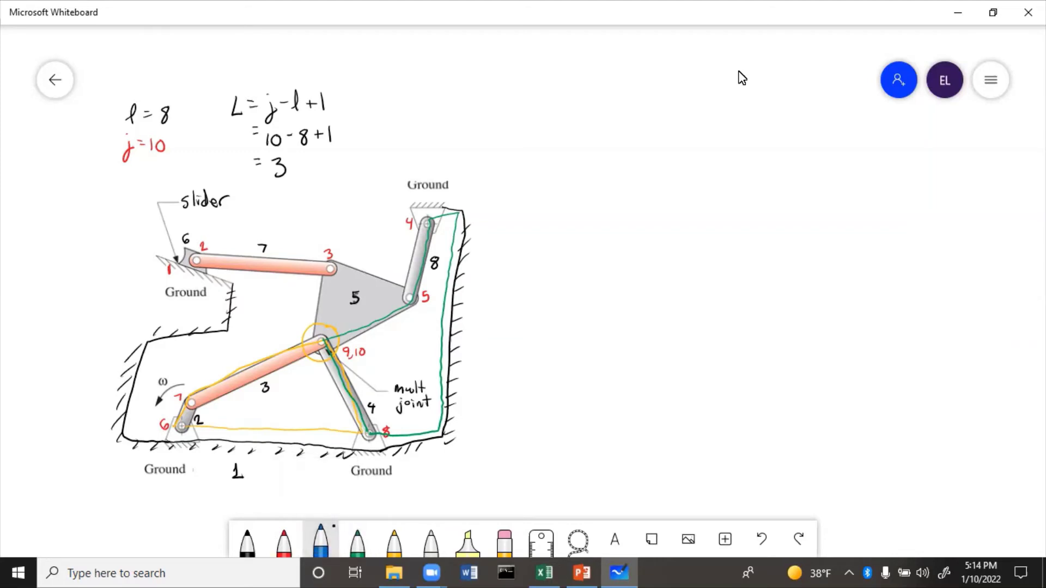
pyautogui.moveTo(182, 425)
pyautogui.mouseDown()
pyautogui.moveTo(188, 406)
pyautogui.moveTo(319, 341)
pyautogui.moveTo(330, 280)
pyautogui.moveTo(307, 267)
pyautogui.moveTo(204, 263)
pyautogui.moveTo(181, 309)
pyautogui.moveTo(179, 425)
pyautogui.mouseUp()
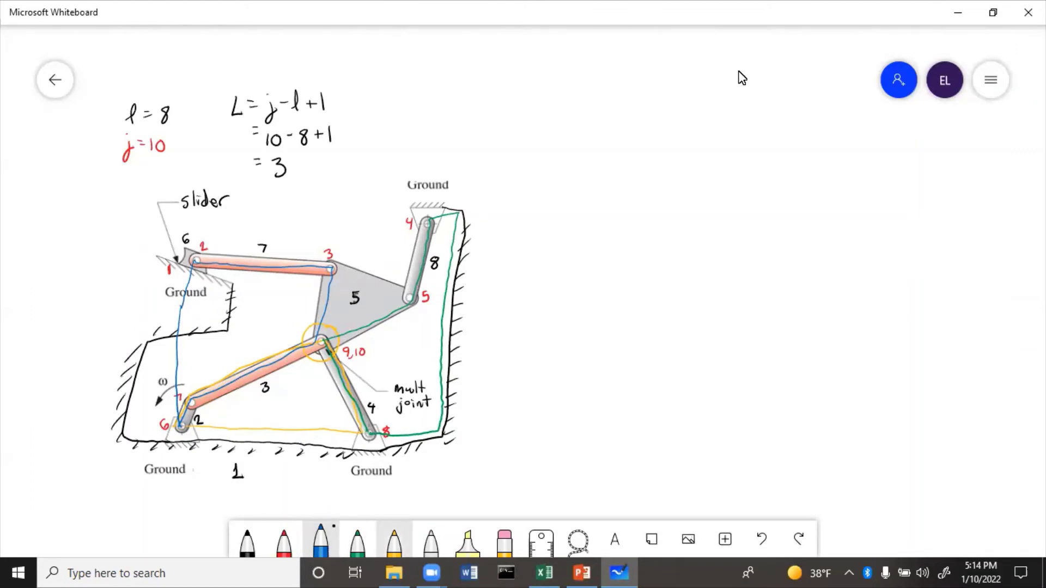
pyautogui.click(505, 542)
pyautogui.moveTo(194, 270); pyautogui.dragTo(179, 364)
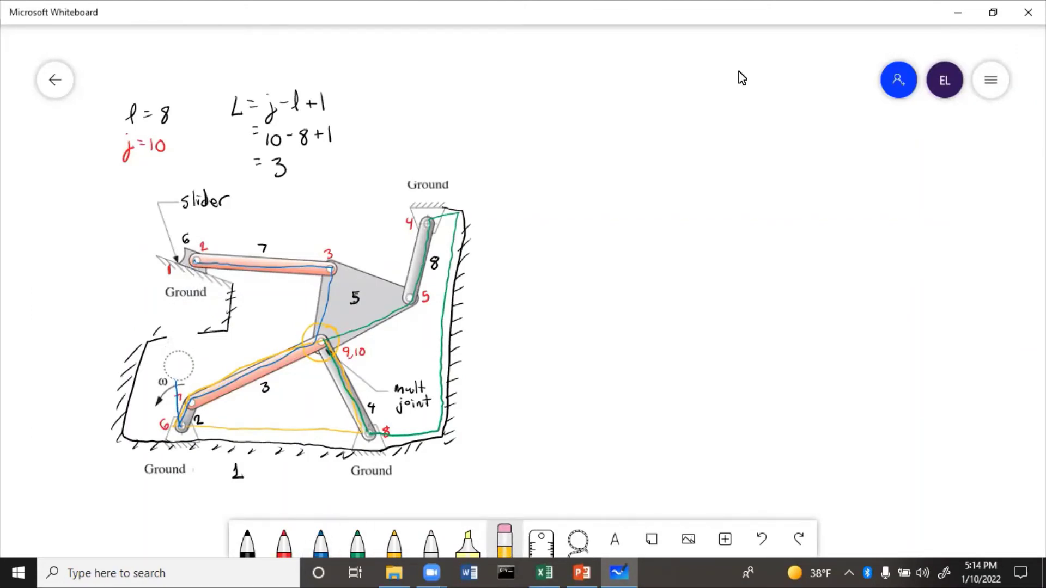
pyautogui.click(320, 542)
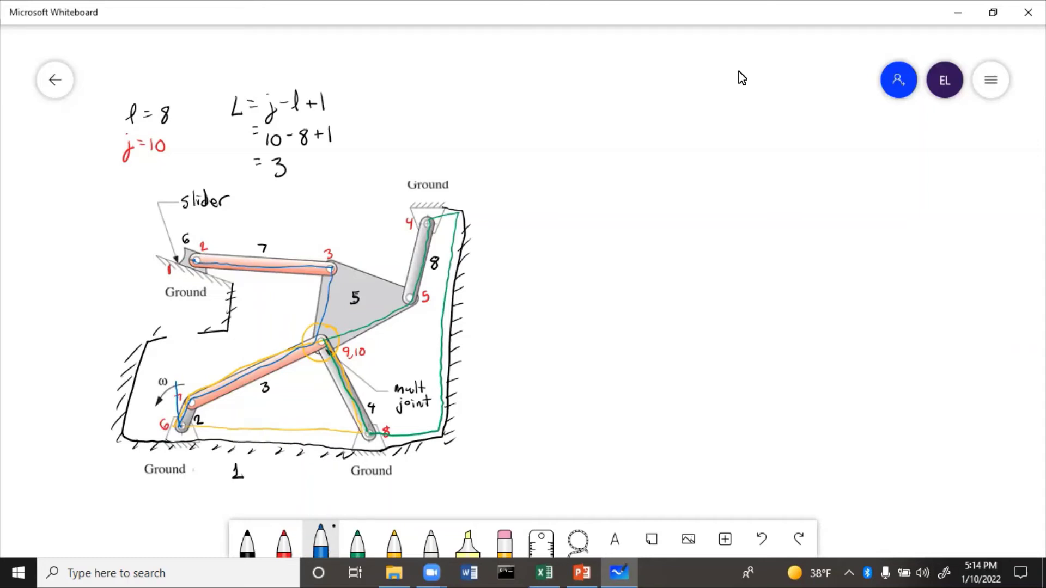
pyautogui.moveTo(197, 262)
pyautogui.mouseDown()
pyautogui.moveTo(229, 276)
pyautogui.moveTo(227, 424)
pyautogui.moveTo(182, 425)
pyautogui.mouseUp()
pyautogui.click(505, 540)
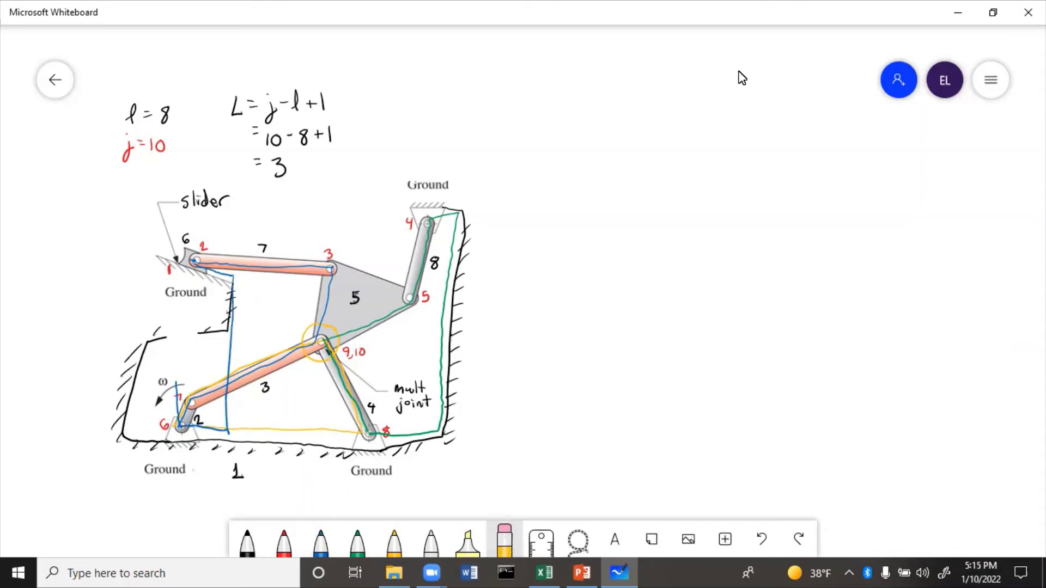
pyautogui.moveTo(177, 384); pyautogui.dragTo(165, 402)
# Step: Write M = 3(l−1) − 2j, substitute 3(7) − 2(10) = 21 − 20 = 1 = M, and box it
pyautogui.click(247, 539)
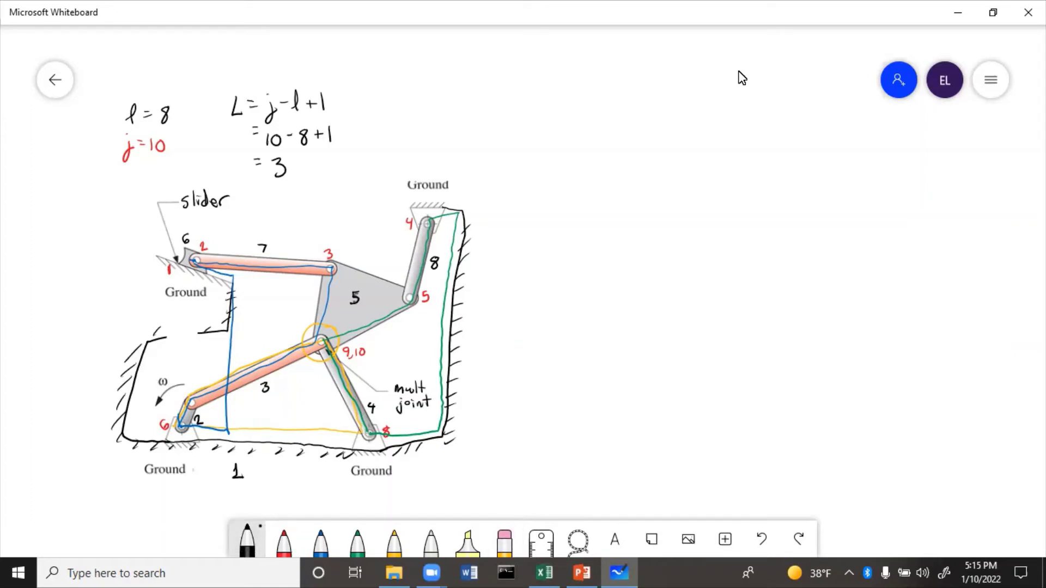
pyautogui.moveTo(409, 113)
pyautogui.mouseDown()
pyautogui.moveTo(426, 98)
pyautogui.moveTo(428, 112)
pyautogui.moveTo(461, 107)
pyautogui.moveTo(452, 113)
pyautogui.moveTo(557, 114)
pyautogui.moveTo(565, 123)
pyautogui.mouseUp()
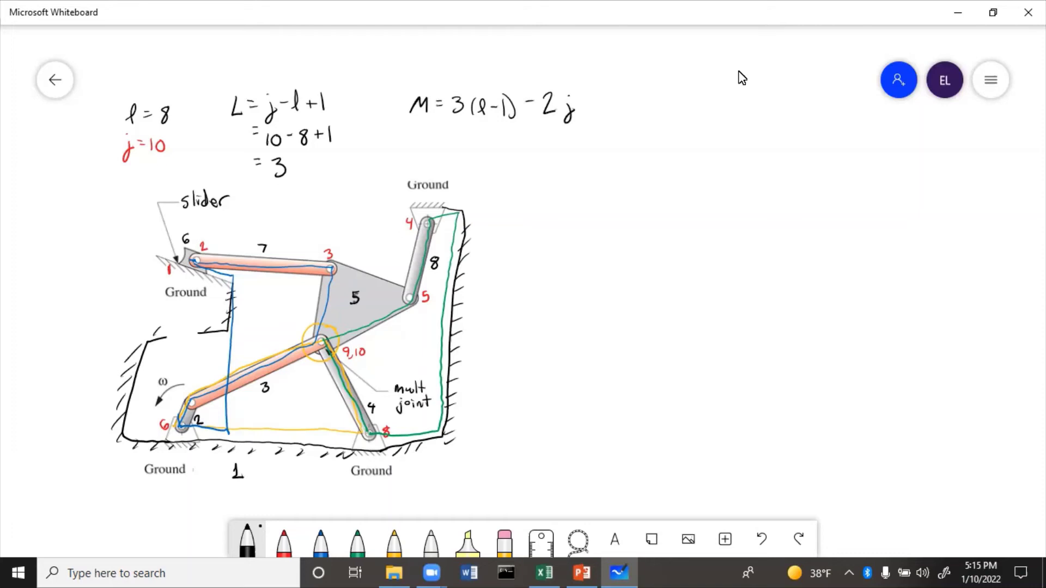
pyautogui.moveTo(456, 131)
pyautogui.mouseDown()
pyautogui.moveTo(457, 146)
pyautogui.moveTo(495, 149)
pyautogui.moveTo(519, 137)
pyautogui.moveTo(545, 150)
pyautogui.mouseUp()
pyautogui.moveTo(553, 137)
pyautogui.mouseDown()
pyautogui.moveTo(554, 149)
pyautogui.moveTo(561, 136)
pyautogui.moveTo(572, 150)
pyautogui.mouseUp()
pyautogui.moveTo(507, 169); pyautogui.dragTo(525, 182)
pyautogui.moveTo(536, 176)
pyautogui.mouseDown()
pyautogui.moveTo(562, 182)
pyautogui.moveTo(572, 168)
pyautogui.mouseUp()
pyautogui.moveTo(590, 174); pyautogui.dragTo(656, 182)
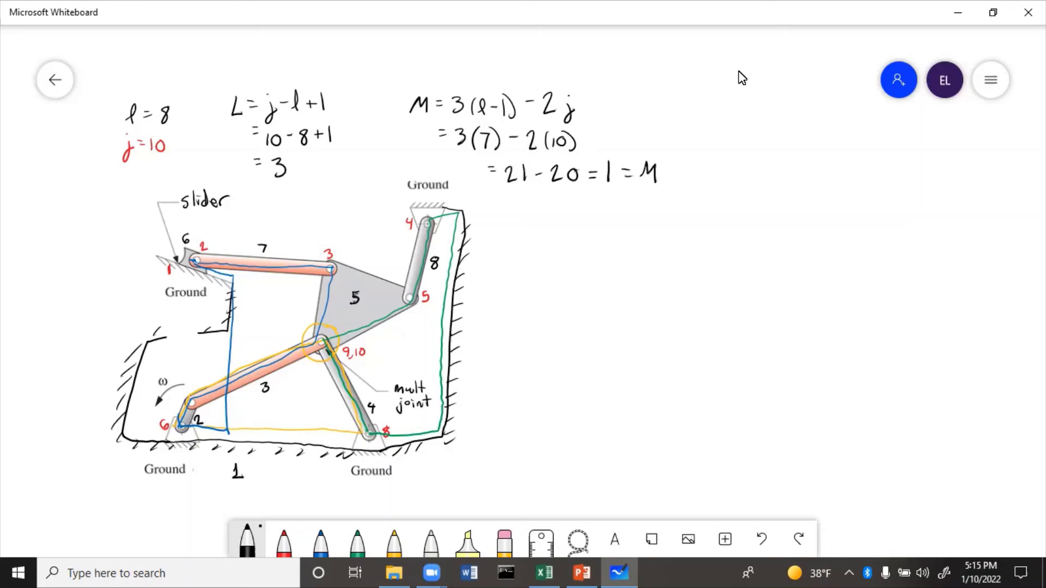
pyautogui.moveTo(602, 152)
pyautogui.mouseDown()
pyautogui.moveTo(659, 194)
pyautogui.moveTo(675, 150)
pyautogui.moveTo(602, 154)
pyautogui.mouseUp()
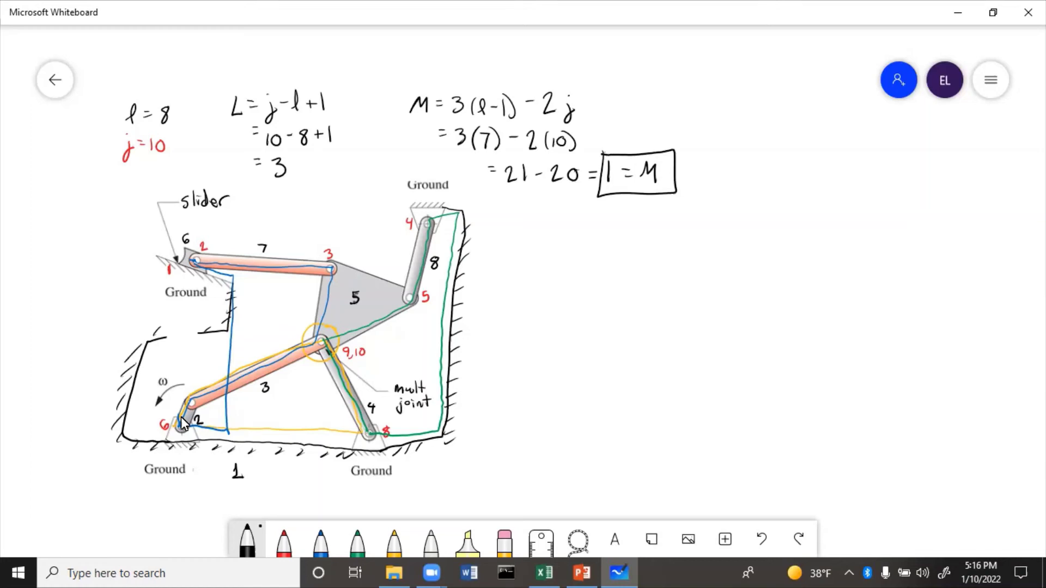
pyautogui.moveTo(193, 422); pyautogui.dragTo(367, 430)
pyautogui.moveTo(192, 404)
pyautogui.mouseDown()
pyautogui.moveTo(322, 342)
pyautogui.moveTo(355, 418)
pyautogui.mouseUp()
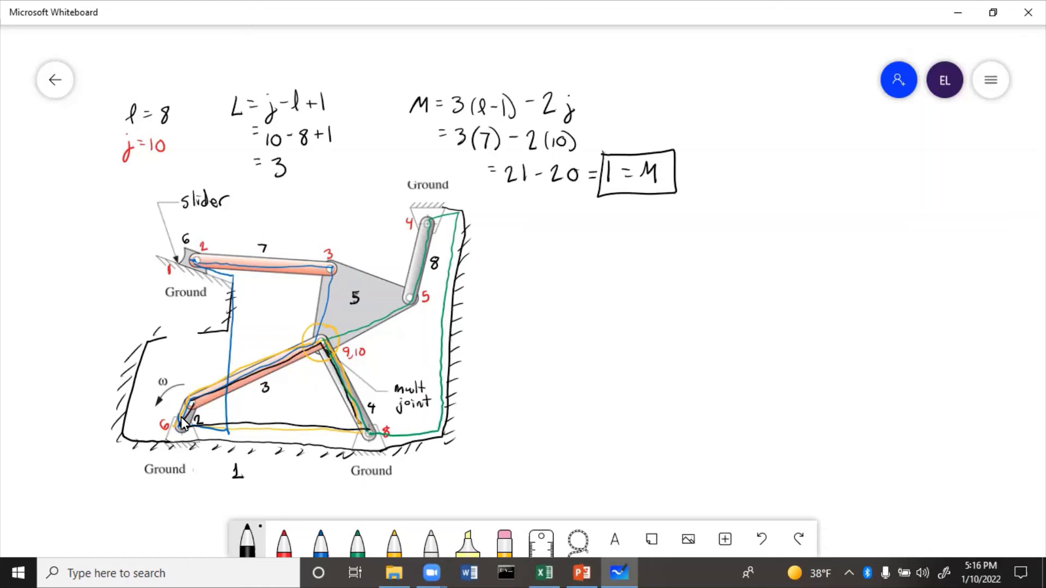
pyautogui.moveTo(191, 406)
pyautogui.mouseDown()
pyautogui.moveTo(213, 409)
pyautogui.moveTo(229, 390)
pyautogui.moveTo(247, 414)
pyautogui.moveTo(271, 406)
pyautogui.moveTo(304, 359)
pyautogui.moveTo(357, 423)
pyautogui.mouseUp()
pyautogui.moveTo(215, 422)
pyautogui.mouseDown()
pyautogui.moveTo(316, 398)
pyautogui.moveTo(341, 417)
pyautogui.moveTo(214, 411)
pyautogui.mouseUp()
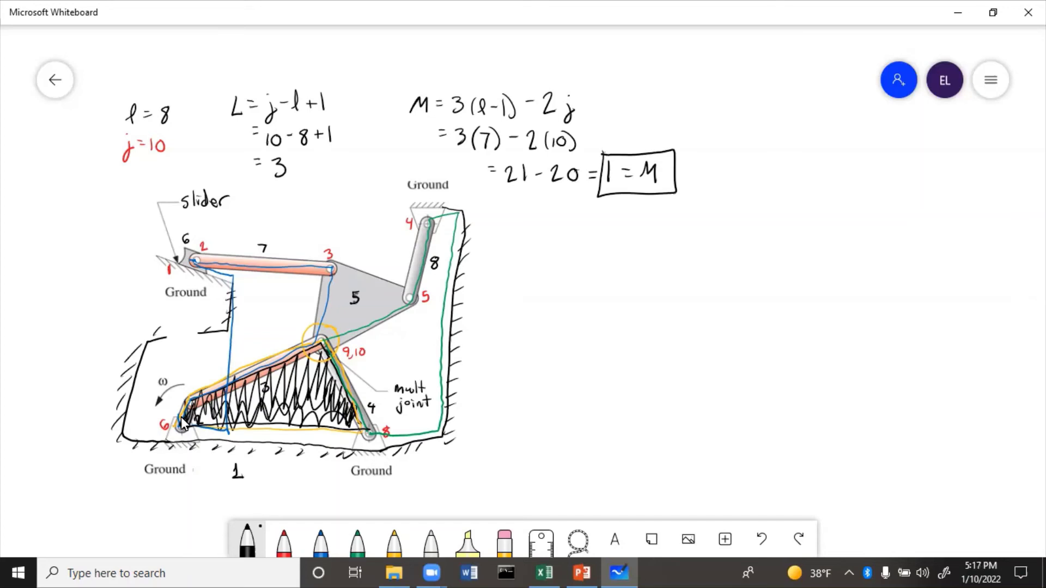
pyautogui.moveTo(327, 275)
pyautogui.mouseDown()
pyautogui.moveTo(374, 329)
pyautogui.moveTo(389, 302)
pyautogui.moveTo(376, 314)
pyautogui.mouseUp()
pyautogui.moveTo(430, 227)
pyautogui.mouseDown()
pyautogui.moveTo(403, 284)
pyautogui.moveTo(458, 221)
pyautogui.moveTo(357, 365)
pyautogui.moveTo(392, 426)
pyautogui.moveTo(431, 430)
pyautogui.moveTo(384, 408)
pyautogui.moveTo(343, 327)
pyautogui.moveTo(359, 390)
pyautogui.moveTo(403, 425)
pyautogui.mouseUp()
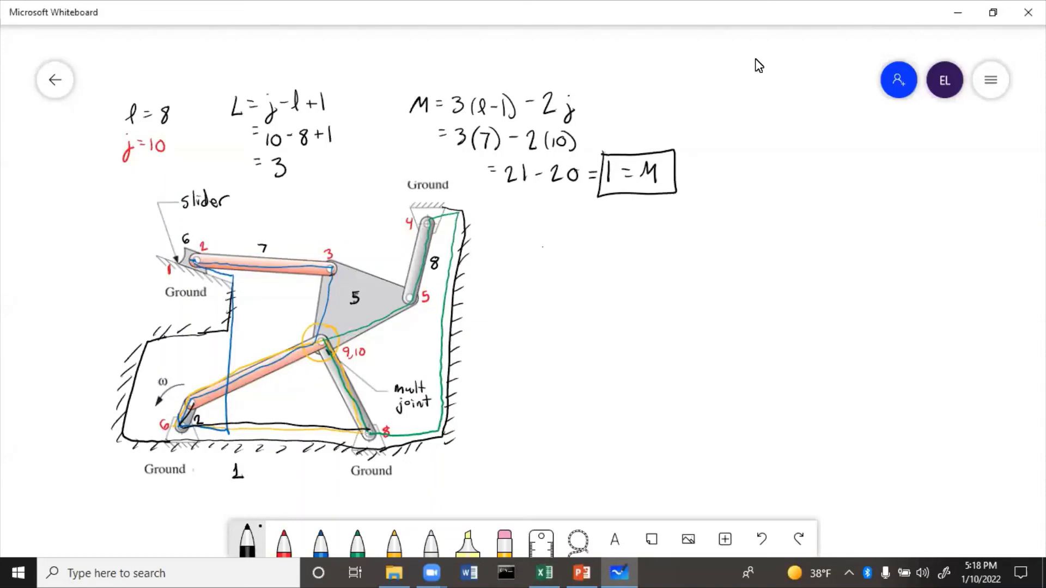
# Step: Write 'form closed' with '(geometry)' beneath it
pyautogui.moveTo(545, 243)
pyautogui.mouseDown()
pyautogui.moveTo(531, 265)
pyautogui.moveTo(626, 270)
pyautogui.mouseUp()
pyautogui.moveTo(631, 248)
pyautogui.mouseDown()
pyautogui.moveTo(632, 269)
pyautogui.moveTo(641, 262)
pyautogui.mouseUp()
pyautogui.moveTo(654, 260)
pyautogui.mouseDown()
pyautogui.moveTo(647, 270)
pyautogui.moveTo(680, 274)
pyautogui.mouseUp()
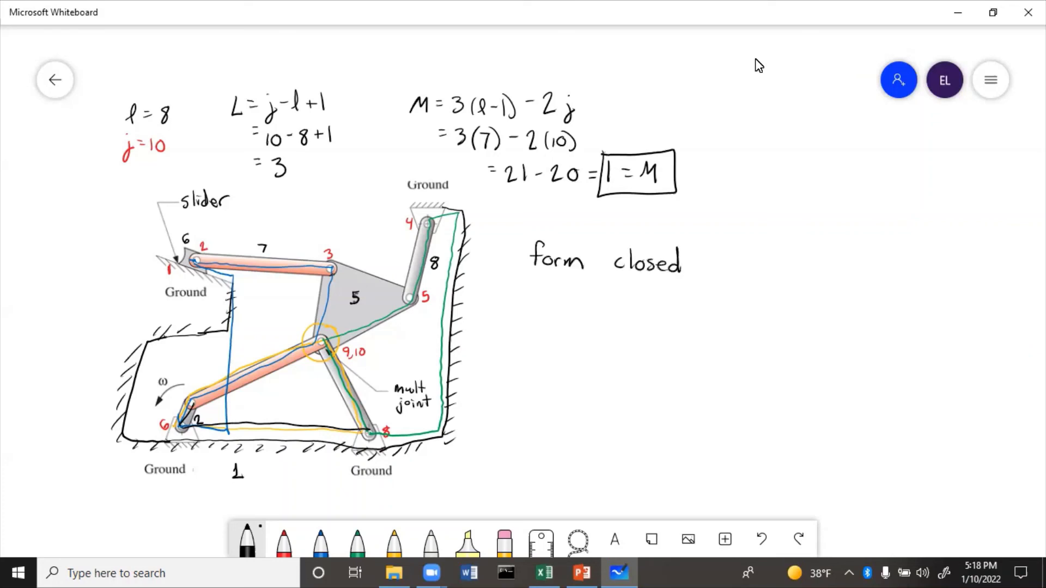
pyautogui.moveTo(559, 276); pyautogui.dragTo(554, 299)
pyautogui.moveTo(576, 290)
pyautogui.mouseDown()
pyautogui.moveTo(567, 314)
pyautogui.moveTo(588, 300)
pyautogui.mouseUp()
pyautogui.moveTo(596, 291); pyautogui.dragTo(632, 302)
pyautogui.moveTo(626, 293); pyautogui.dragTo(652, 292)
pyautogui.moveTo(652, 293)
pyautogui.mouseDown()
pyautogui.moveTo(653, 318)
pyautogui.moveTo(675, 293)
pyautogui.moveTo(671, 308)
pyautogui.mouseUp()
# Step: Write 'force closed' below the geometry note
pyautogui.moveTo(539, 339); pyautogui.dragTo(527, 365)
pyautogui.moveTo(523, 352)
pyautogui.mouseDown()
pyautogui.moveTo(542, 351)
pyautogui.moveTo(545, 360)
pyautogui.mouseUp()
pyautogui.moveTo(555, 354); pyautogui.dragTo(564, 362)
pyautogui.moveTo(575, 358); pyautogui.dragTo(603, 365)
pyautogui.moveTo(618, 342); pyautogui.dragTo(621, 364)
pyautogui.moveTo(635, 353)
pyautogui.mouseDown()
pyautogui.moveTo(629, 365)
pyautogui.moveTo(651, 366)
pyautogui.mouseUp()
pyautogui.moveTo(657, 339); pyautogui.dragTo(657, 369)
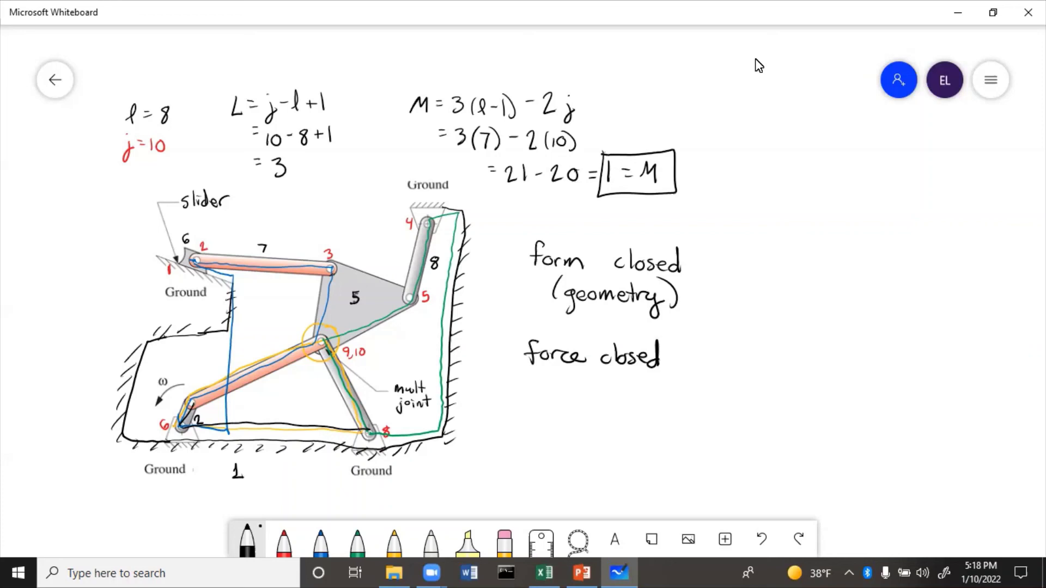
# Step: Add '(hold together)' under force closed and a colon after form closed
pyautogui.moveTo(557, 371)
pyautogui.mouseDown()
pyautogui.moveTo(554, 394)
pyautogui.moveTo(579, 384)
pyautogui.mouseUp()
pyautogui.moveTo(591, 373)
pyautogui.mouseDown()
pyautogui.moveTo(589, 392)
pyautogui.moveTo(598, 392)
pyautogui.mouseUp()
pyautogui.moveTo(604, 373)
pyautogui.mouseDown()
pyautogui.moveTo(605, 392)
pyautogui.moveTo(625, 396)
pyautogui.mouseUp()
pyautogui.moveTo(619, 384)
pyautogui.mouseDown()
pyautogui.moveTo(639, 385)
pyautogui.moveTo(646, 408)
pyautogui.mouseUp()
pyautogui.moveTo(657, 388); pyautogui.dragTo(667, 392)
pyautogui.moveTo(661, 381); pyautogui.dragTo(681, 391)
pyautogui.moveTo(683, 387); pyautogui.dragTo(703, 383)
pyautogui.moveTo(703, 369); pyautogui.dragTo(706, 402)
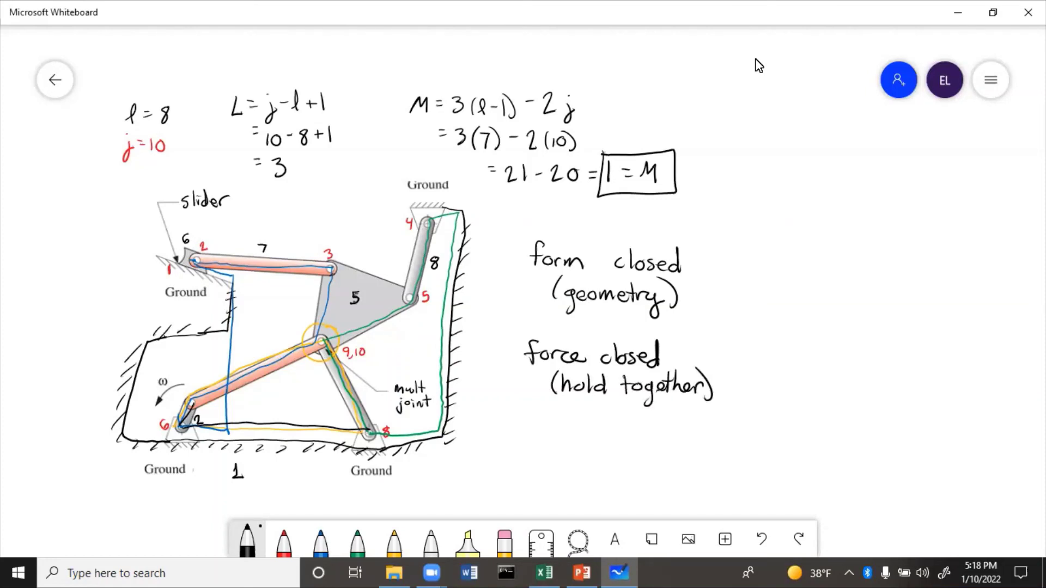
pyautogui.click(688, 254)
# Step: In red ink, label the joint near ω as 1, then note '2-10' as form closed and '1' as force closed
pyautogui.click(284, 541)
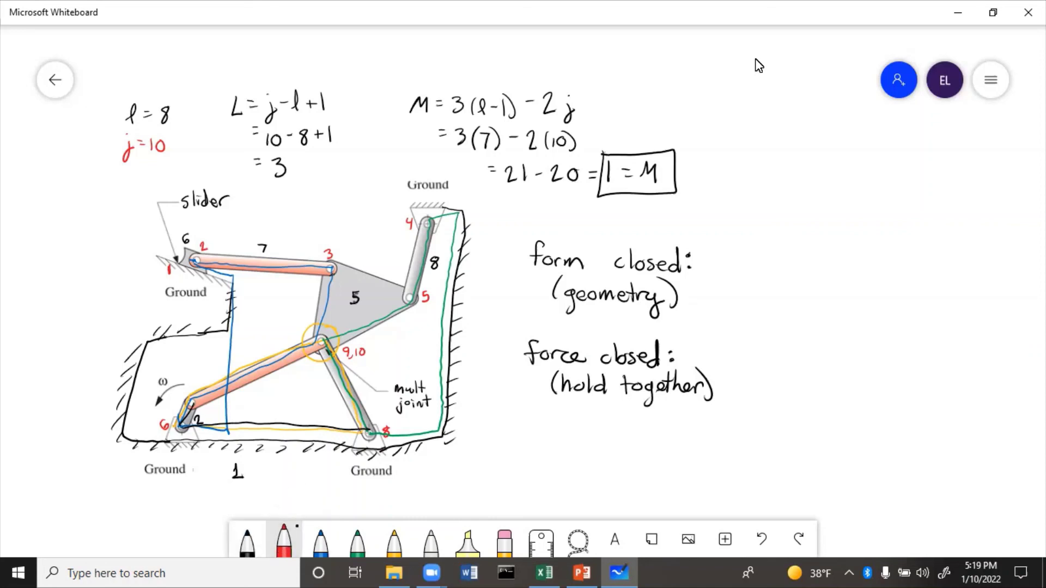
pyautogui.moveTo(185, 387); pyautogui.dragTo(192, 393)
pyautogui.moveTo(704, 252)
pyautogui.mouseDown()
pyautogui.moveTo(716, 266)
pyautogui.moveTo(753, 251)
pyautogui.mouseUp()
pyautogui.moveTo(698, 344); pyautogui.dragTo(700, 363)
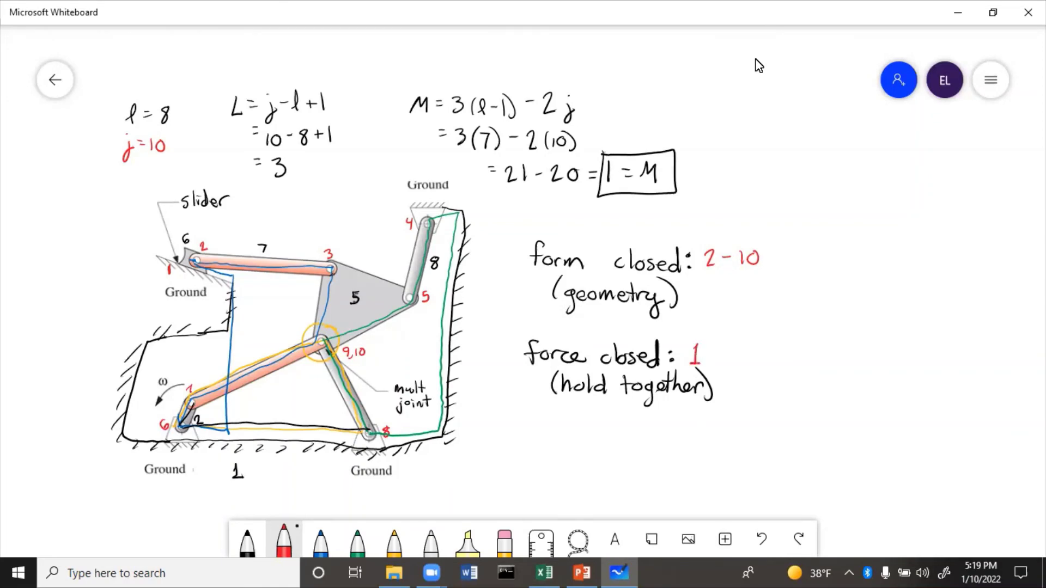